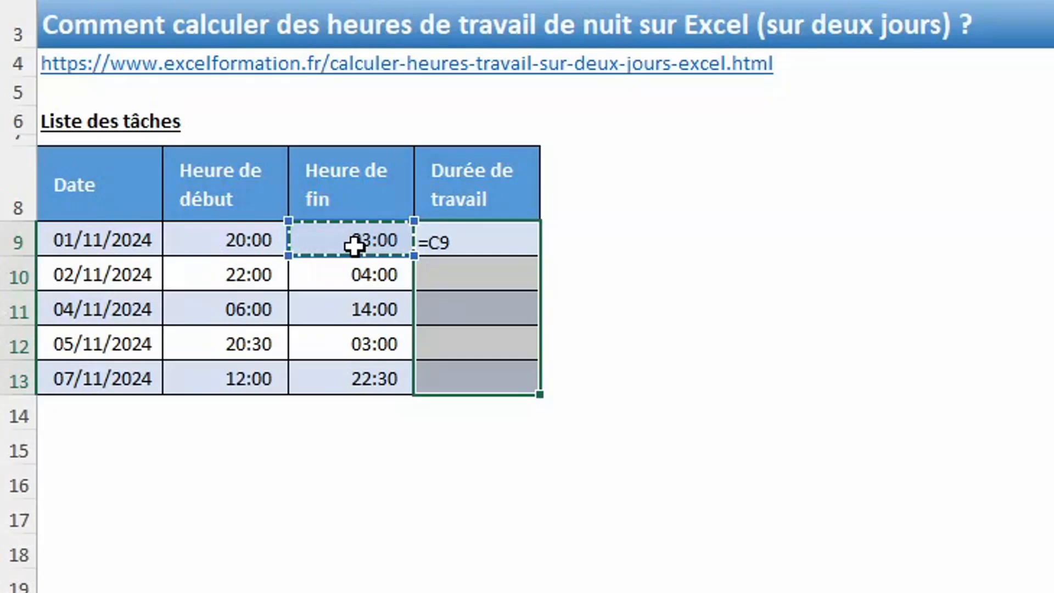
Complete the subtraction of start time from end time as =C9-B9 and apply it to all selected duration cells.
{"action": "type", "text": "-"}
{"action": "left_click", "coordinate": [354, 247]}
{"action": "key", "text": "Left"}
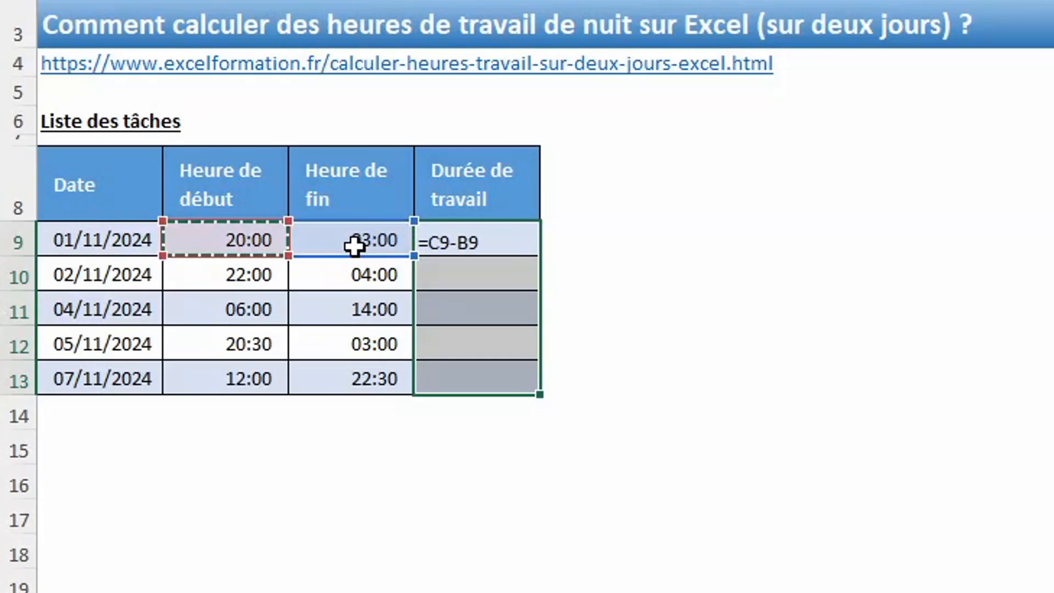
{"action": "key", "text": "ctrl+Return"}
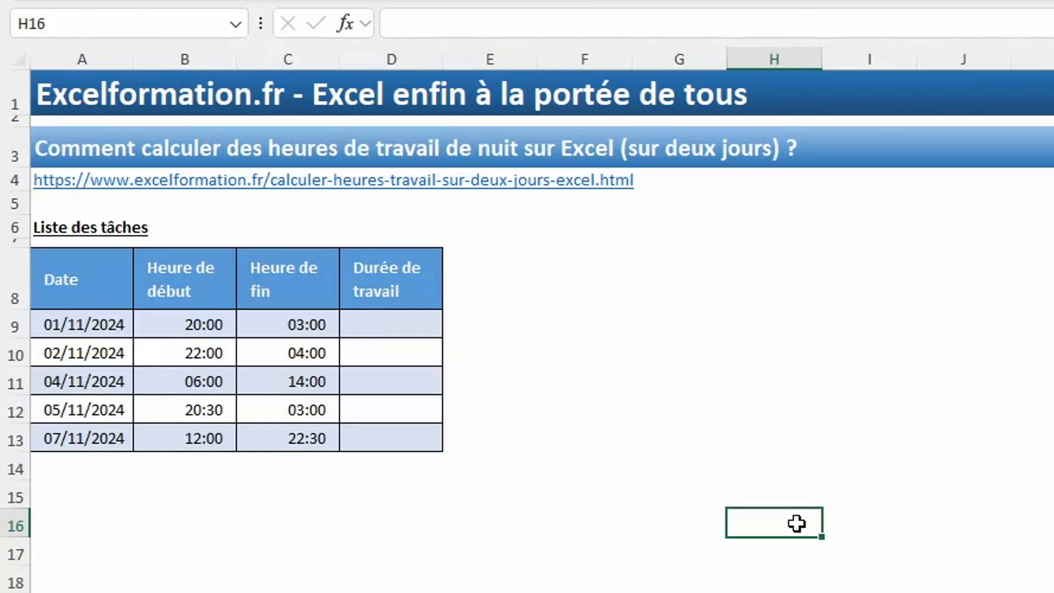
Fill the work duration cells D9:D13 with the formula =C9-B9.
{"action": "left_click_drag", "start_coordinate": [377, 326], "coordinate": [377, 437]}
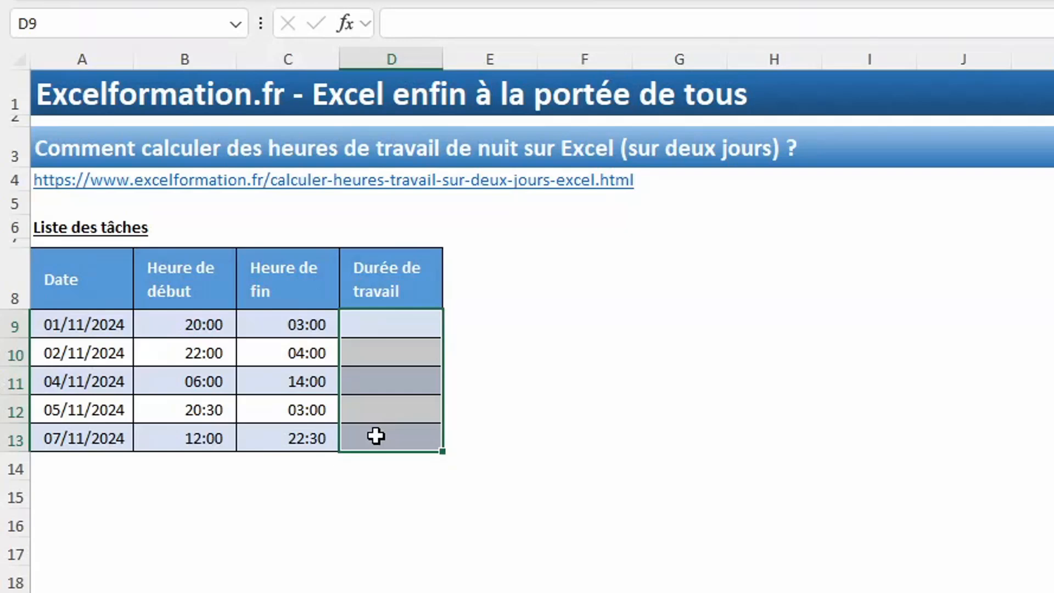
{"action": "type", "text": "="}
{"action": "left_click", "coordinate": [304, 319]}
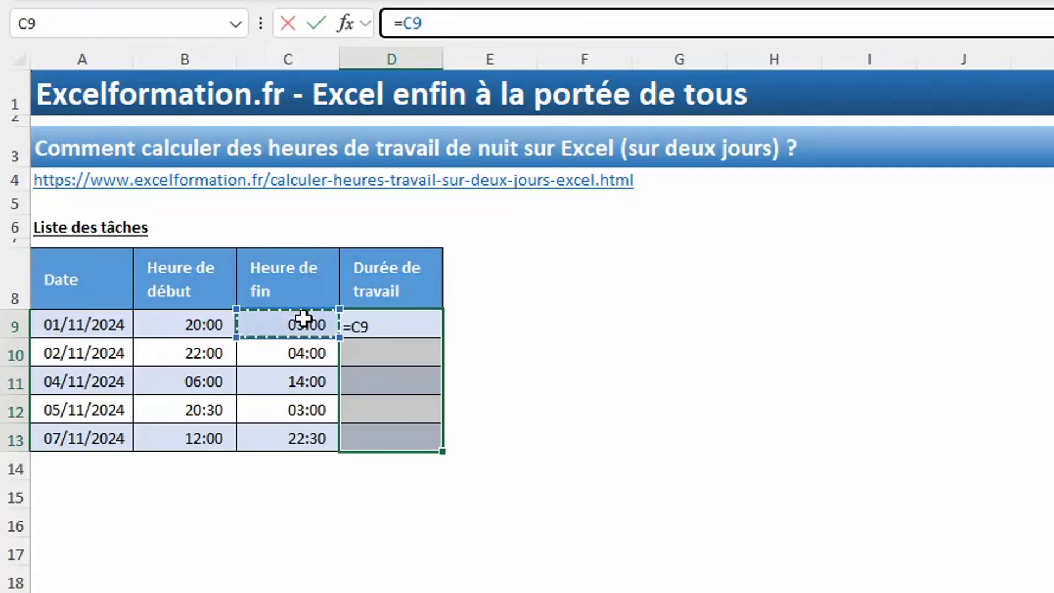
{"action": "type", "text": "-"}
{"action": "left_click", "coordinate": [204, 333]}
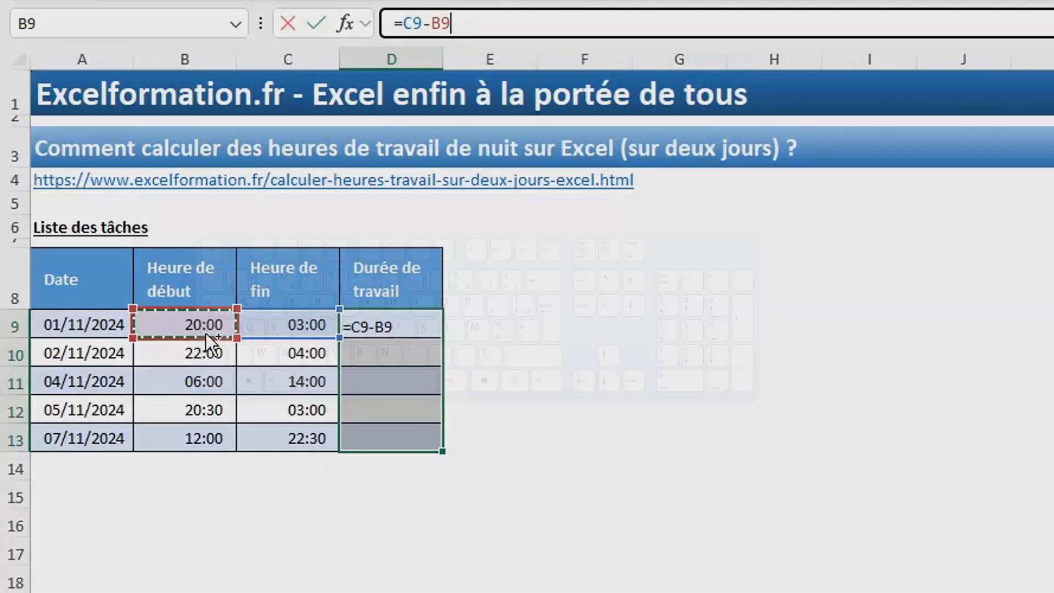
{"action": "key", "text": "ctrl+Return"}
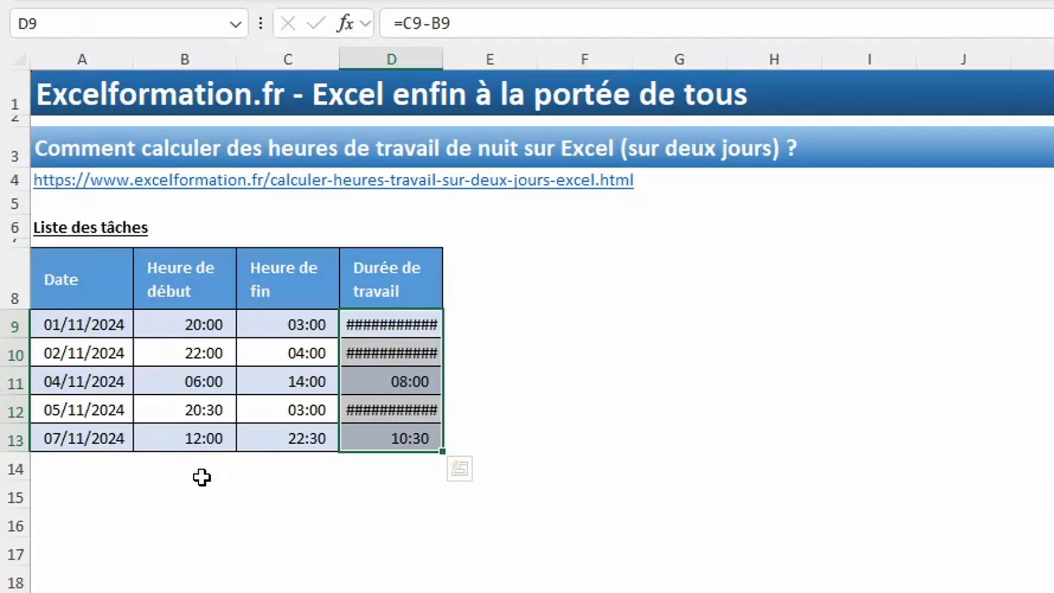
Wrap the duration formula in MOD with divisor 1, giving =MOD(C9-B9;1), and apply it to D9:D13.
{"action": "mouse_move", "coordinate": [374, 325]}
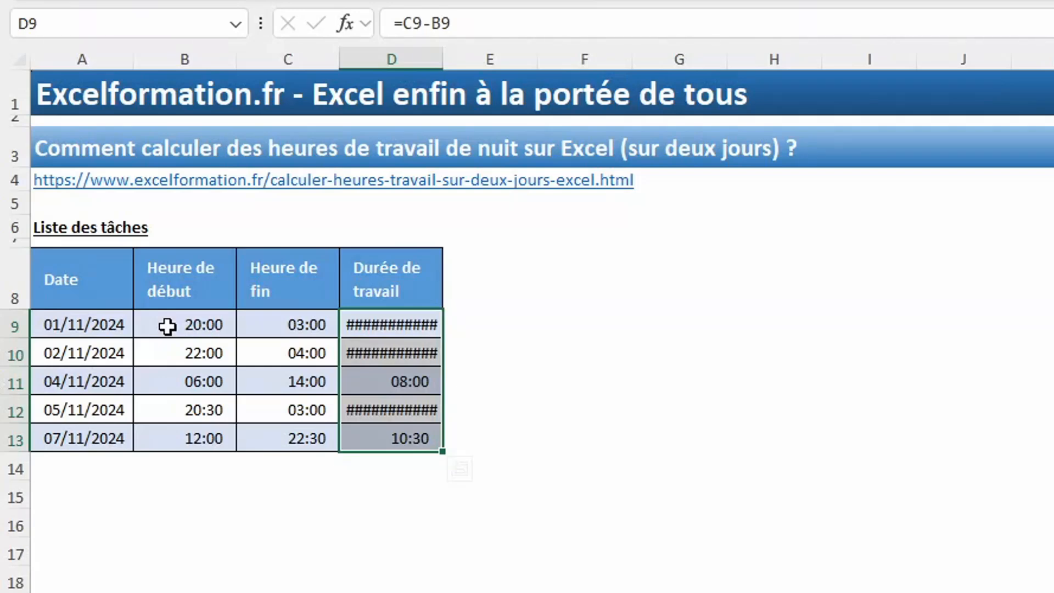
{"action": "left_click", "coordinate": [404, 22]}
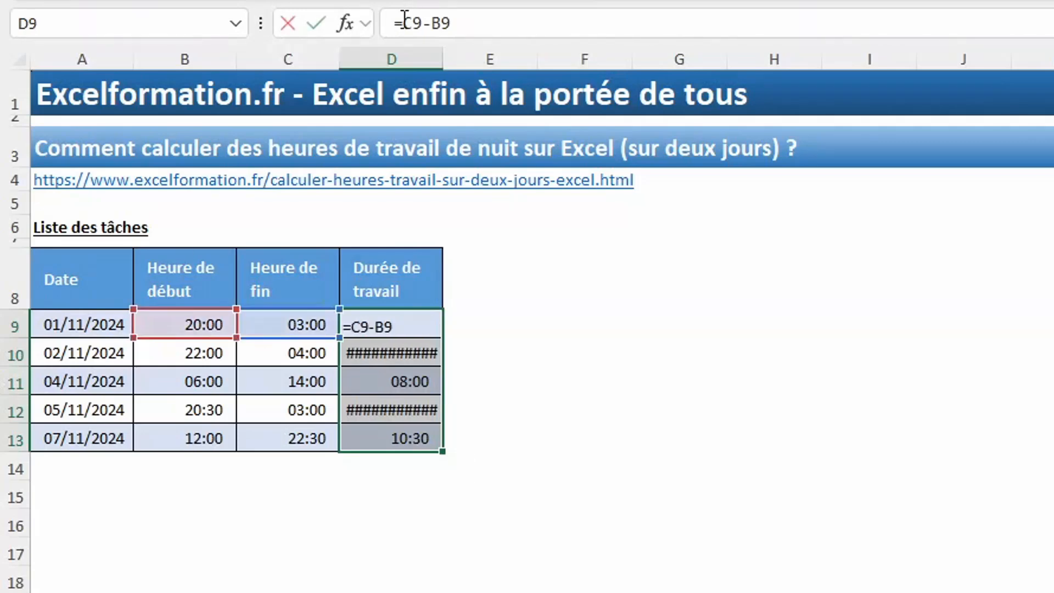
{"action": "type", "text": "mod("}
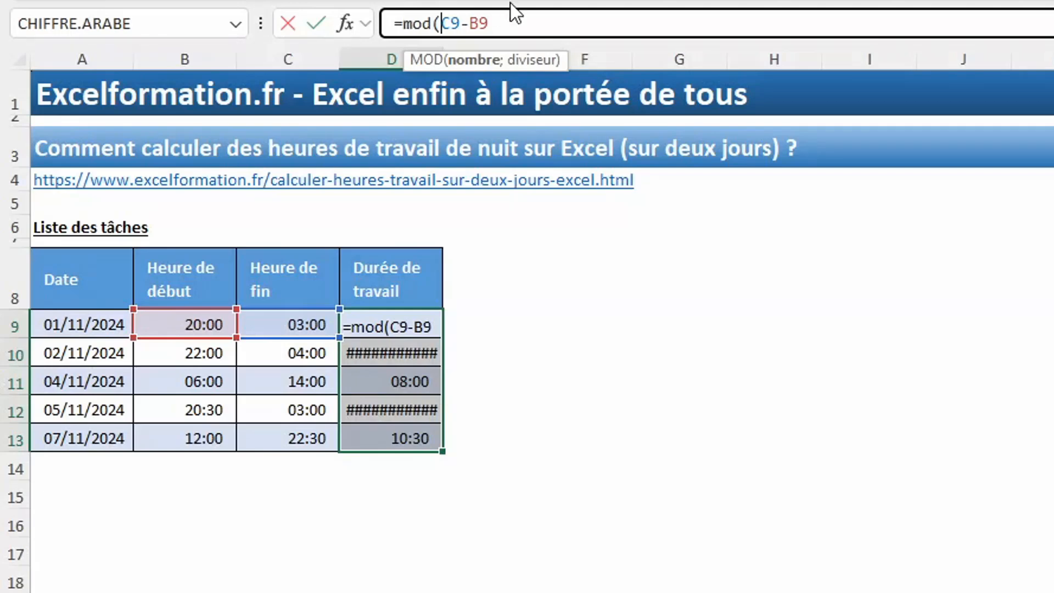
{"action": "left_click", "coordinate": [513, 22]}
{"action": "type", "text": ";"}
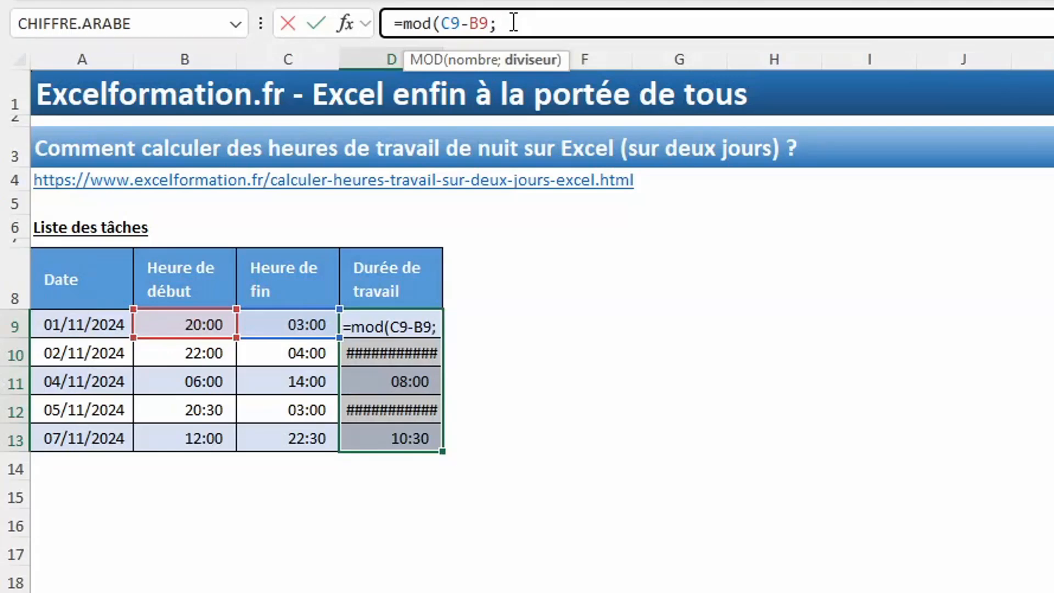
{"action": "type", "text": "1)"}
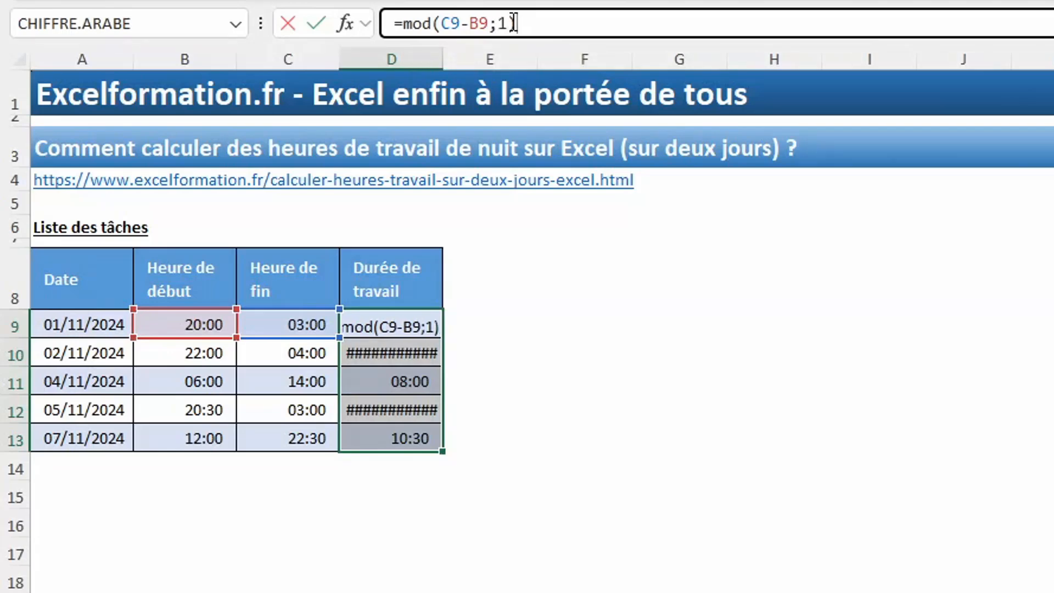
{"action": "key", "text": "ctrl+Return"}
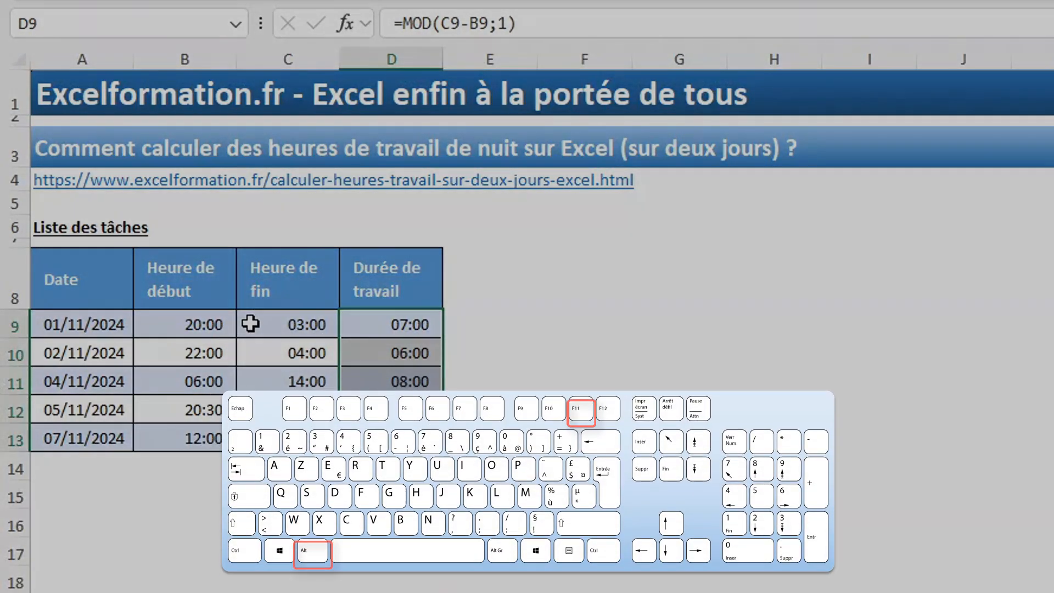
Open the Visual Basic editor and insert a new module in the project containing the Feuil4 (Excelformation.fr) sheet.
{"action": "key", "text": "alt+F11"}
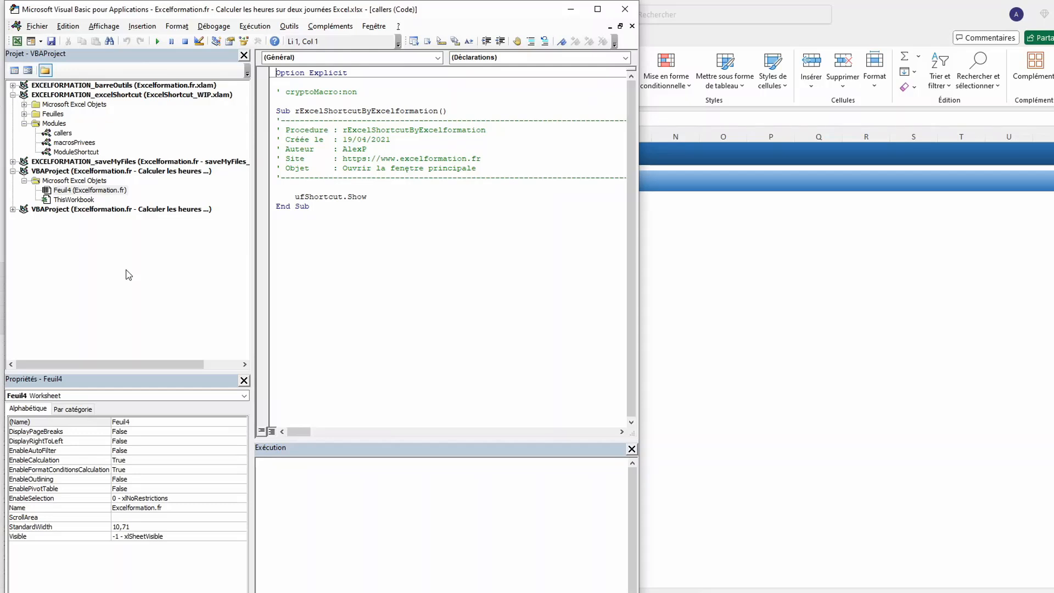
{"action": "left_click", "coordinate": [98, 191]}
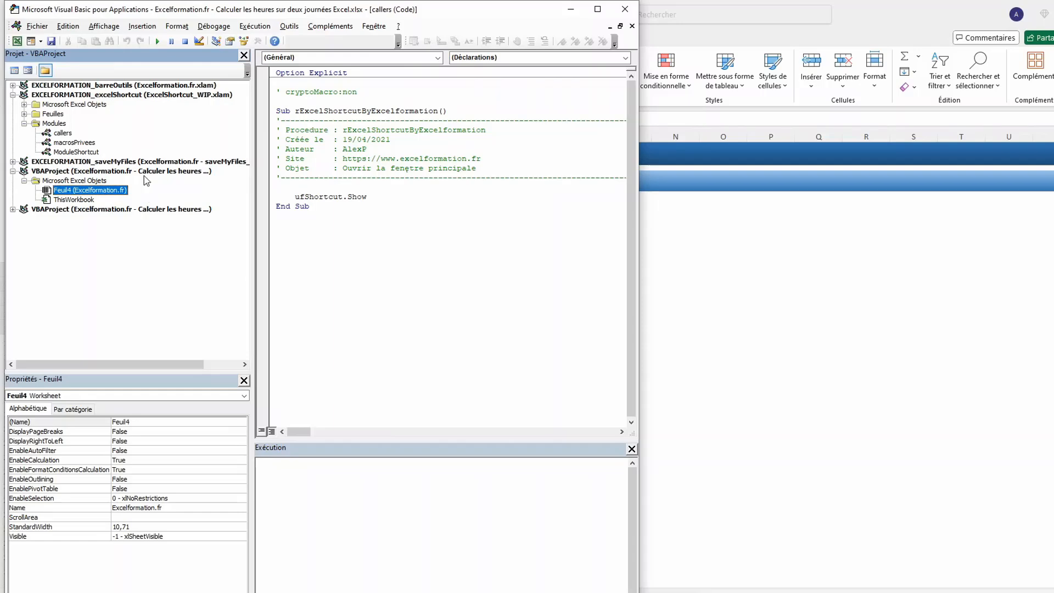
{"action": "left_click", "coordinate": [138, 28]}
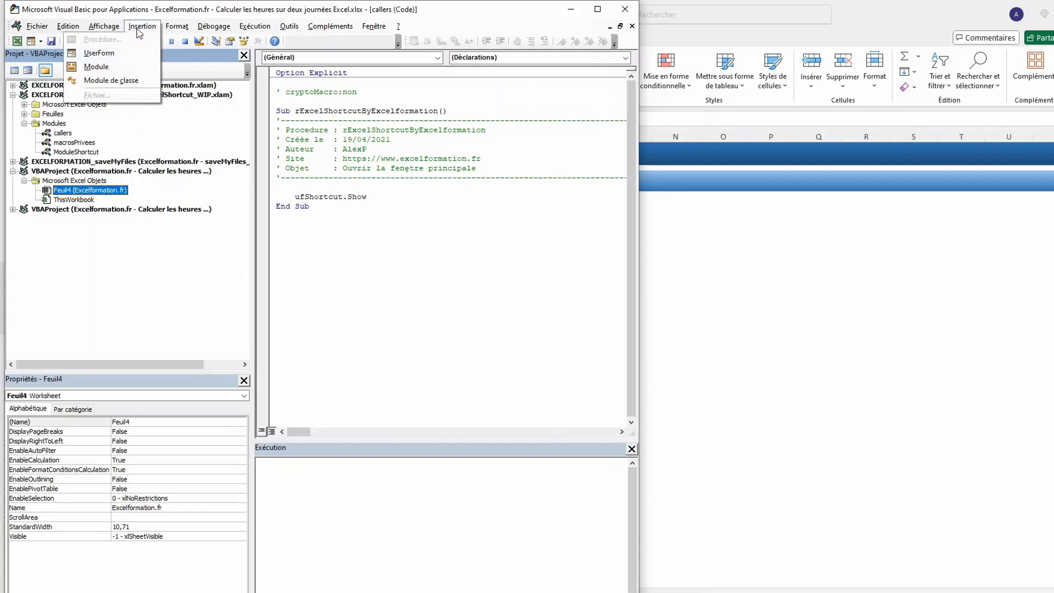
{"action": "left_click", "coordinate": [117, 67]}
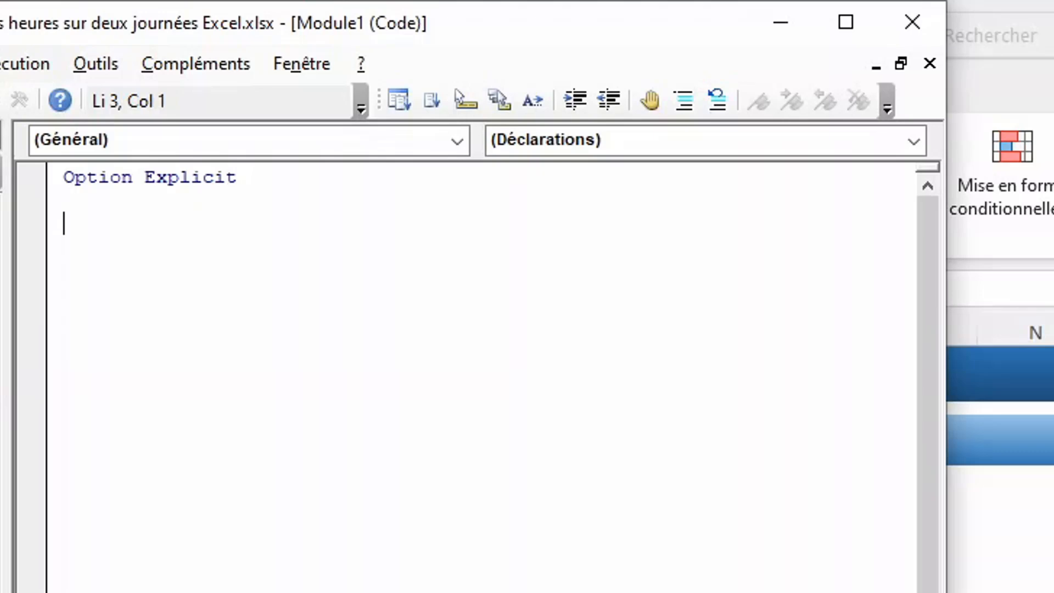
Declare a function named calculeDuree in the new module.
{"action": "type", "text": "function"}
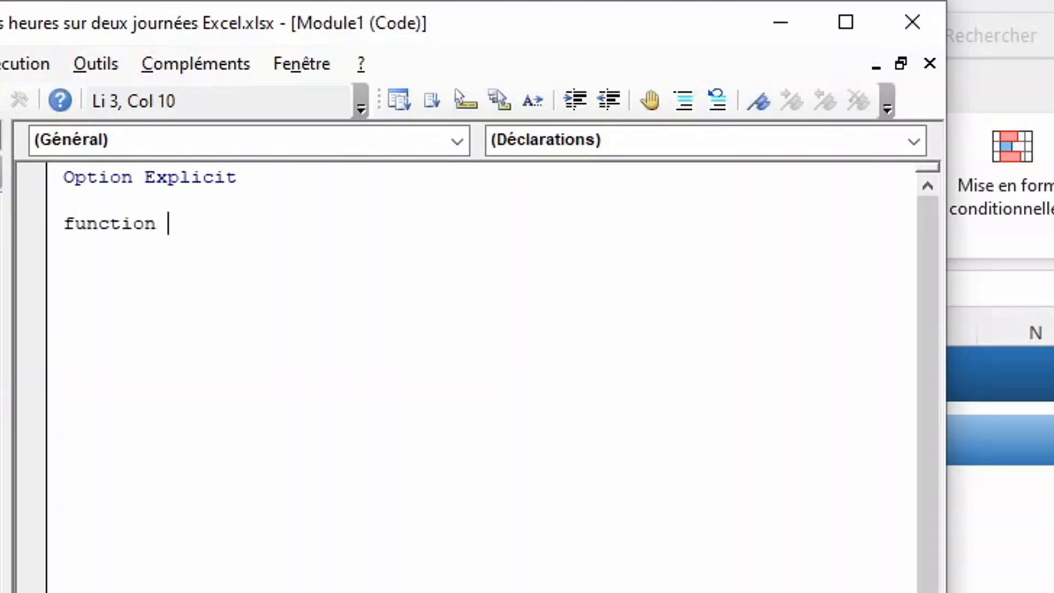
{"action": "type", "text": " calcu"}
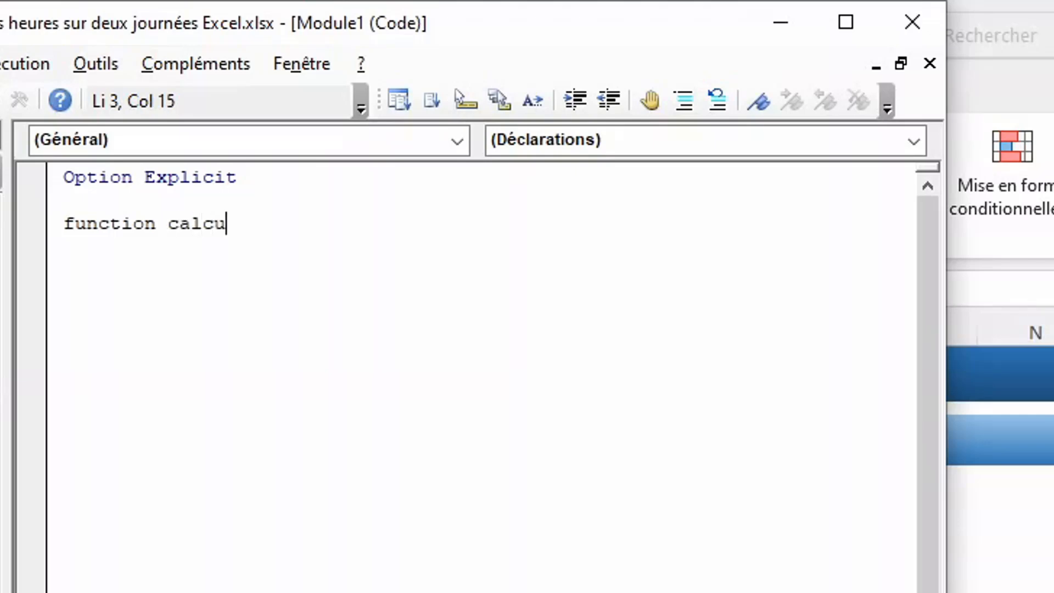
{"action": "type", "text": "leDuree"}
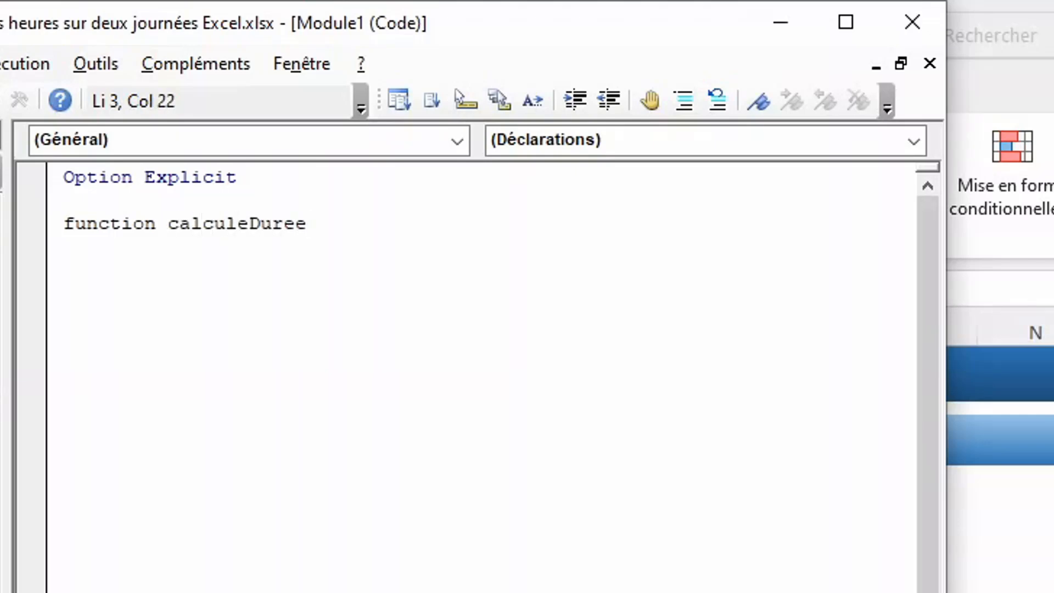
{"action": "key", "text": "Return"}
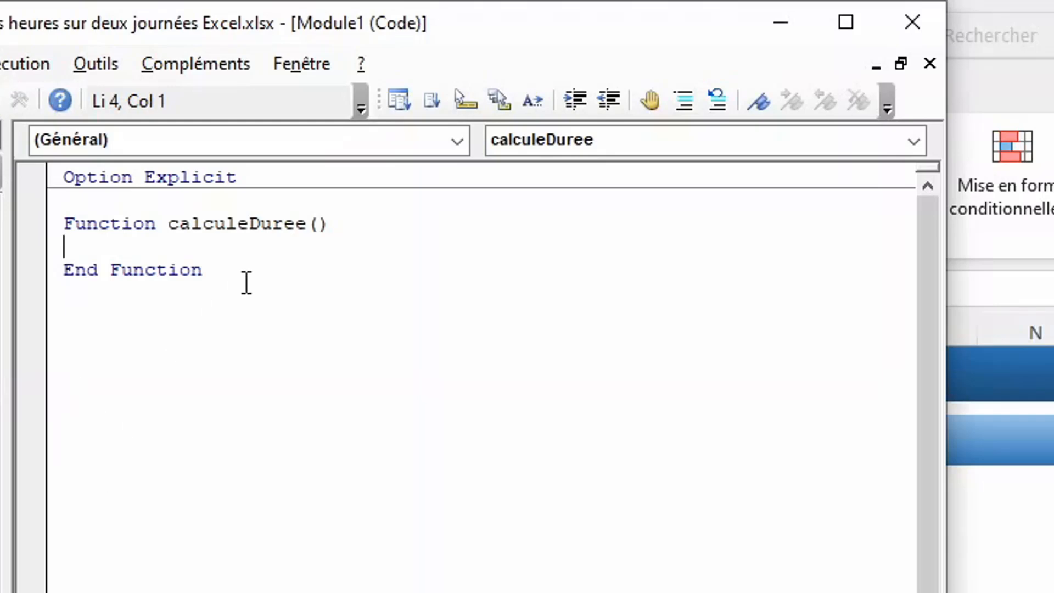
Add the arguments hDebut and hFin to the calculeDuree function declaration.
{"action": "left_click", "coordinate": [310, 226]}
{"action": "left_click_drag", "start_coordinate": [311, 227], "coordinate": [332, 228]}
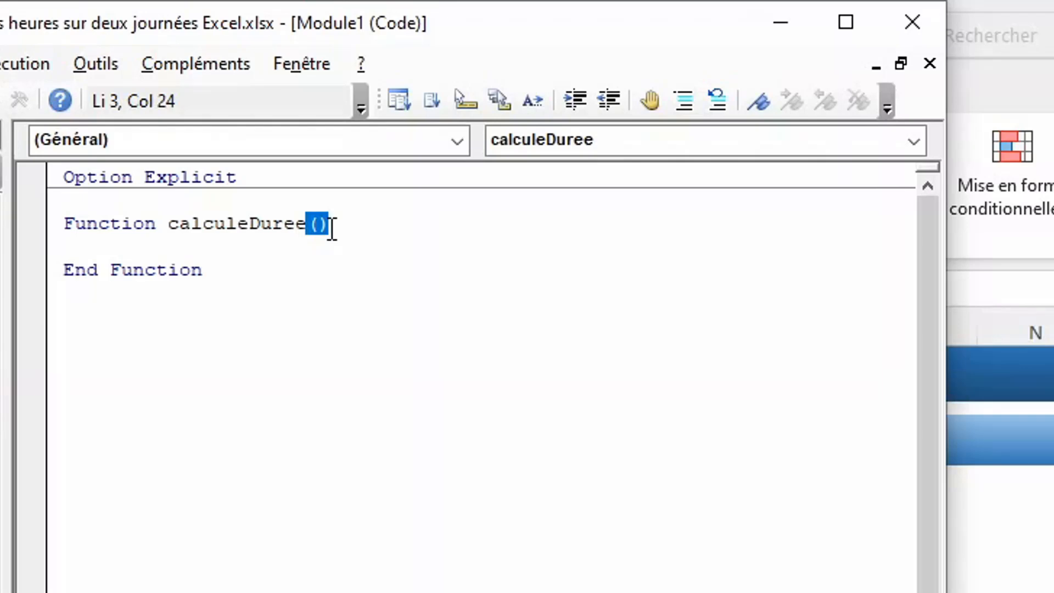
{"action": "left_click", "coordinate": [232, 269]}
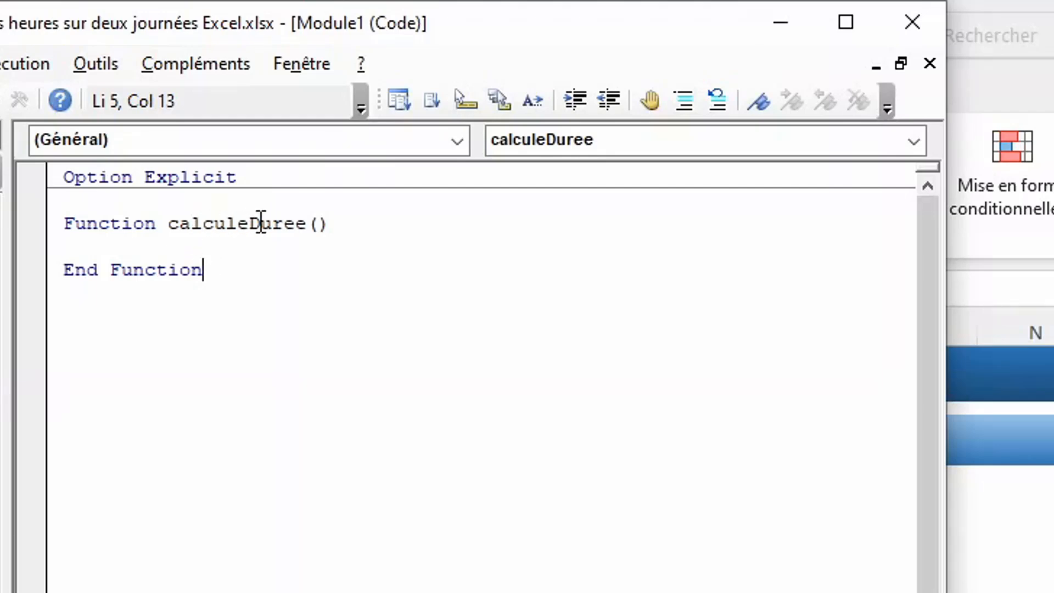
{"action": "left_click", "coordinate": [320, 225]}
{"action": "type", "text": "hDebut"}
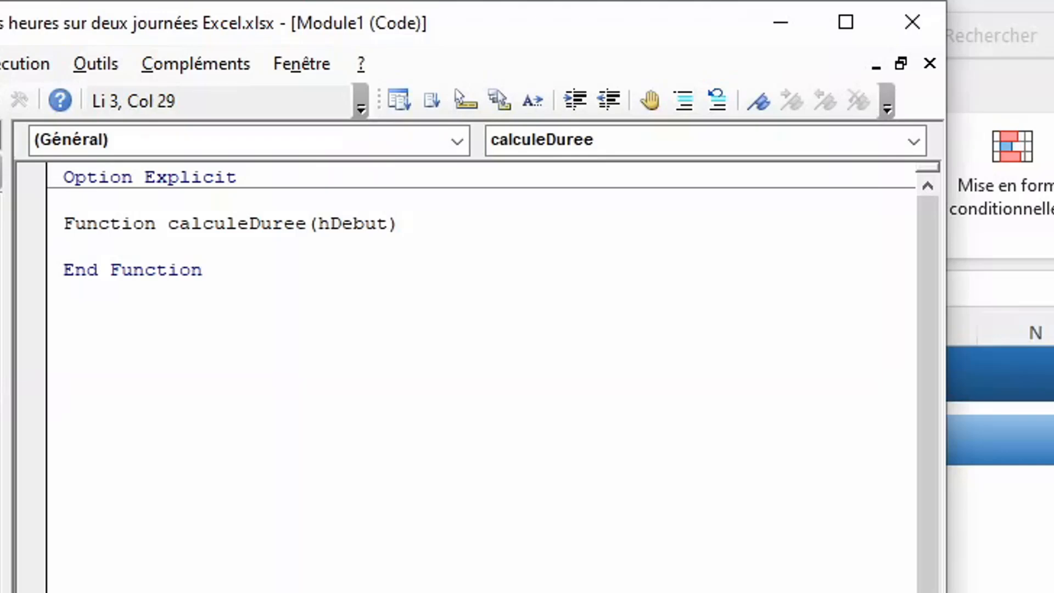
{"action": "type", "text": ", hFin"}
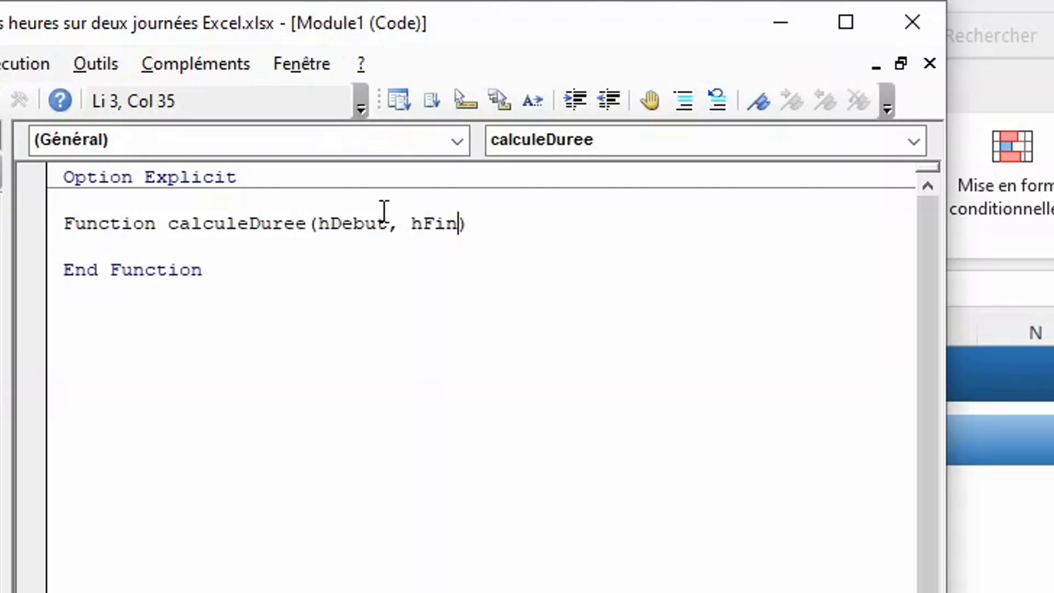
Declare both arguments, hDebut and hFin, with the type Double.
{"action": "left_click", "coordinate": [395, 223]}
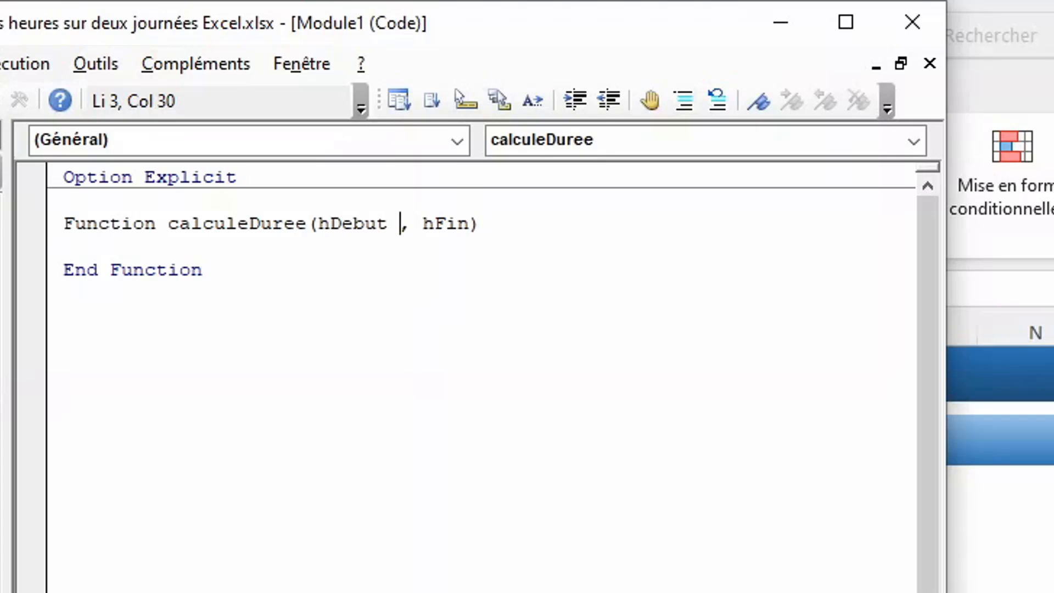
{"action": "type", "text": "as doub"}
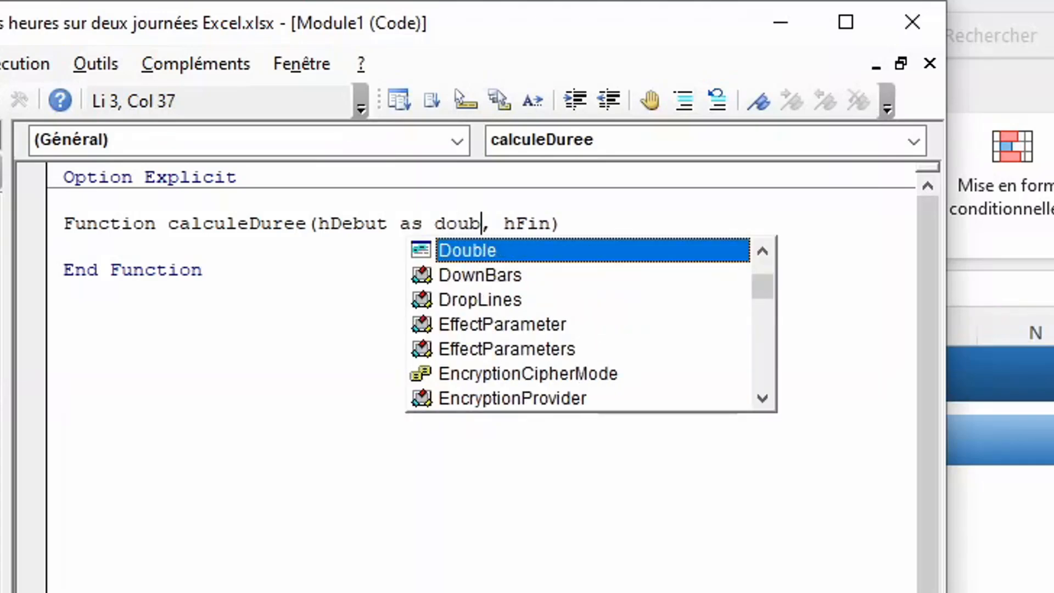
{"action": "type", "text": "le"}
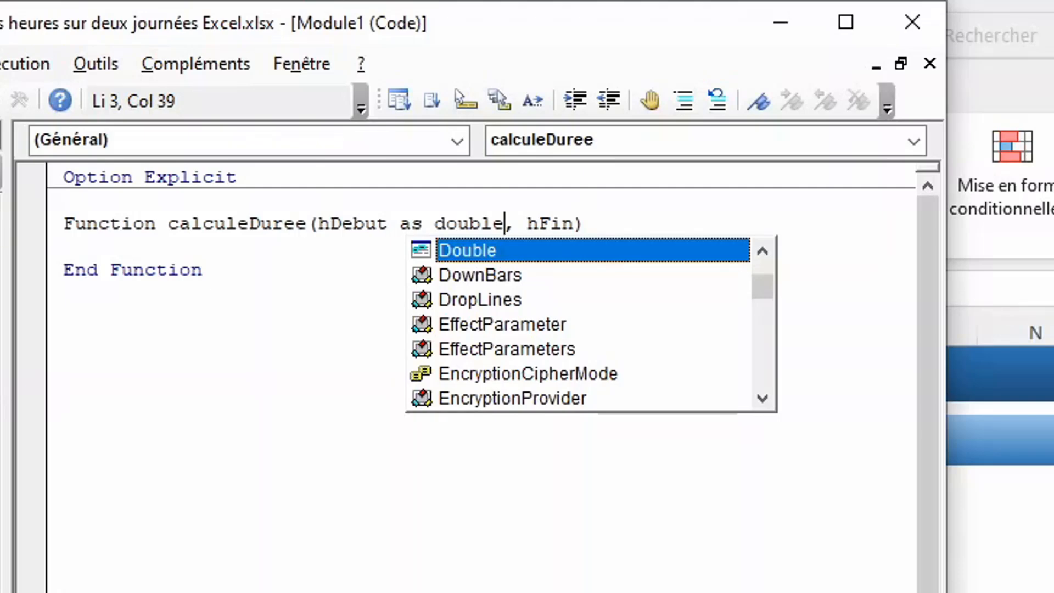
{"action": "left_click", "coordinate": [577, 223]}
{"action": "type", "text": "as doub"}
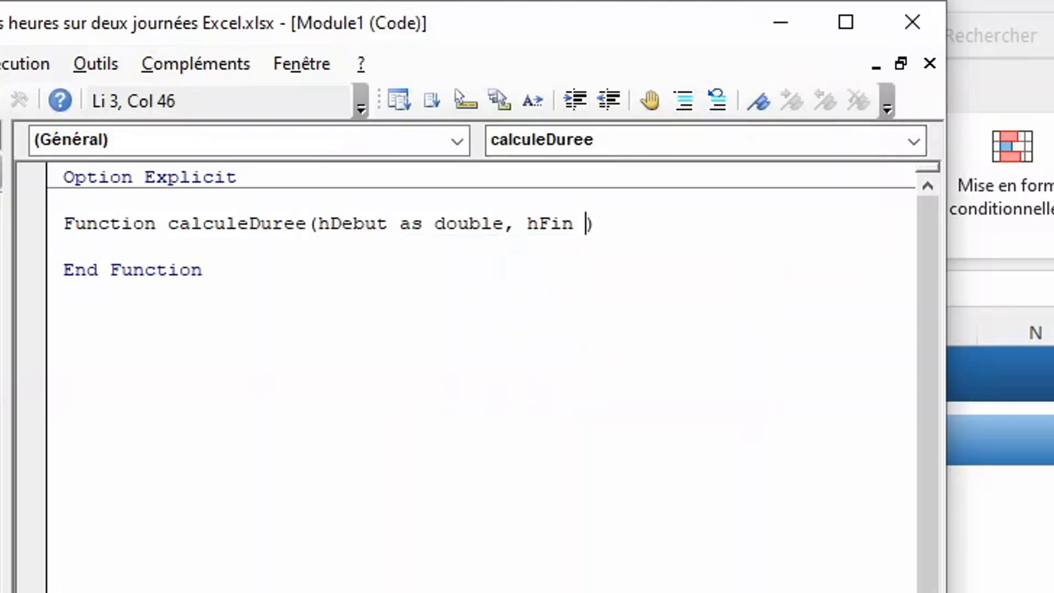
{"action": "type", "text": "le"}
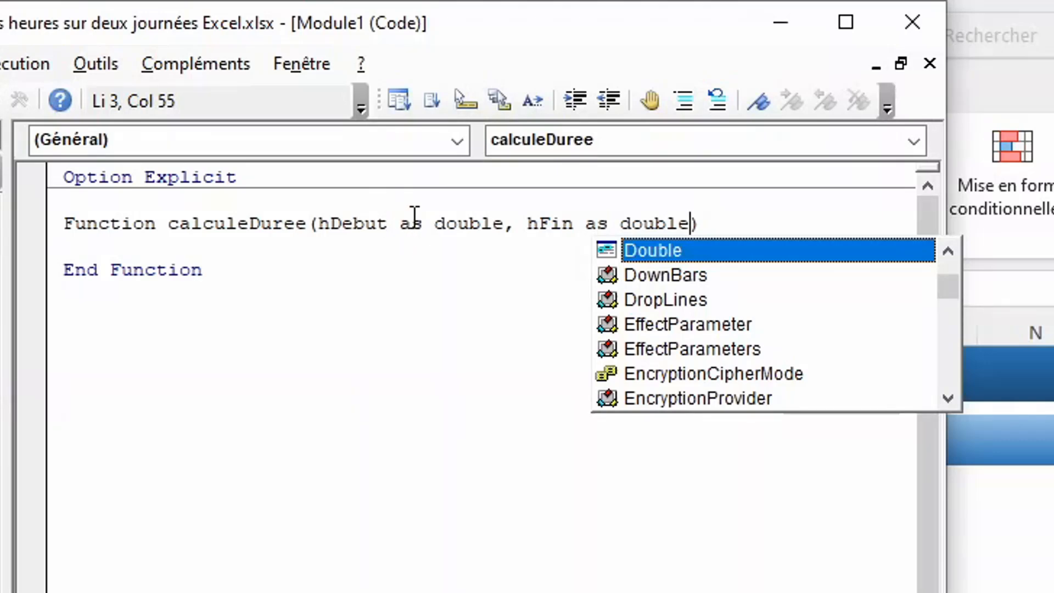
{"action": "left_click", "coordinate": [384, 244]}
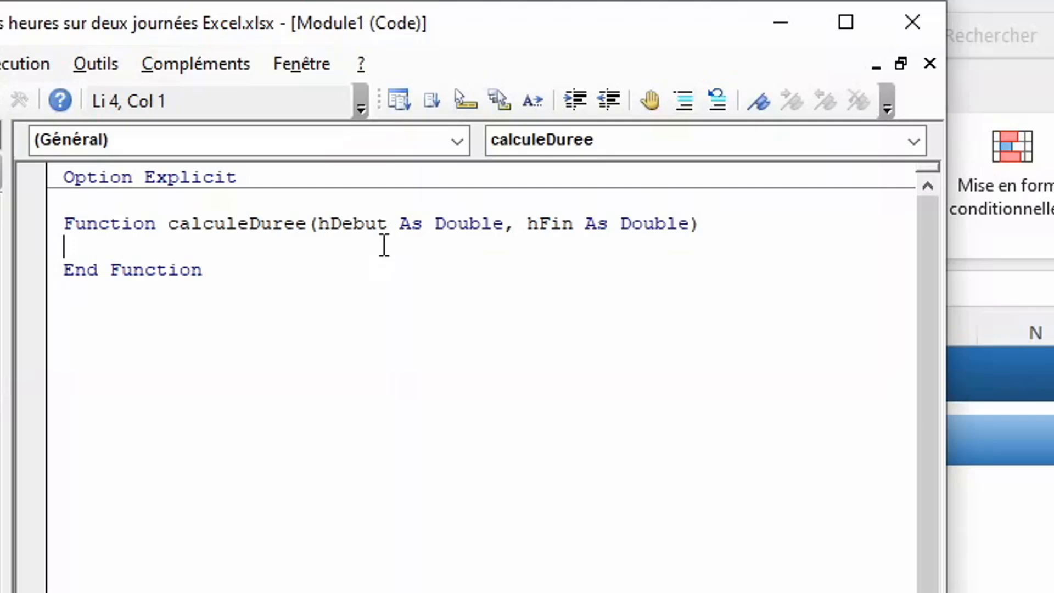
Write the function body line calculeDuree = hFin - hDebut, indented and followed by a blank line.
{"action": "key", "text": "Return"}
{"action": "key", "text": "Tab"}
{"action": "type", "text": "calcul"}
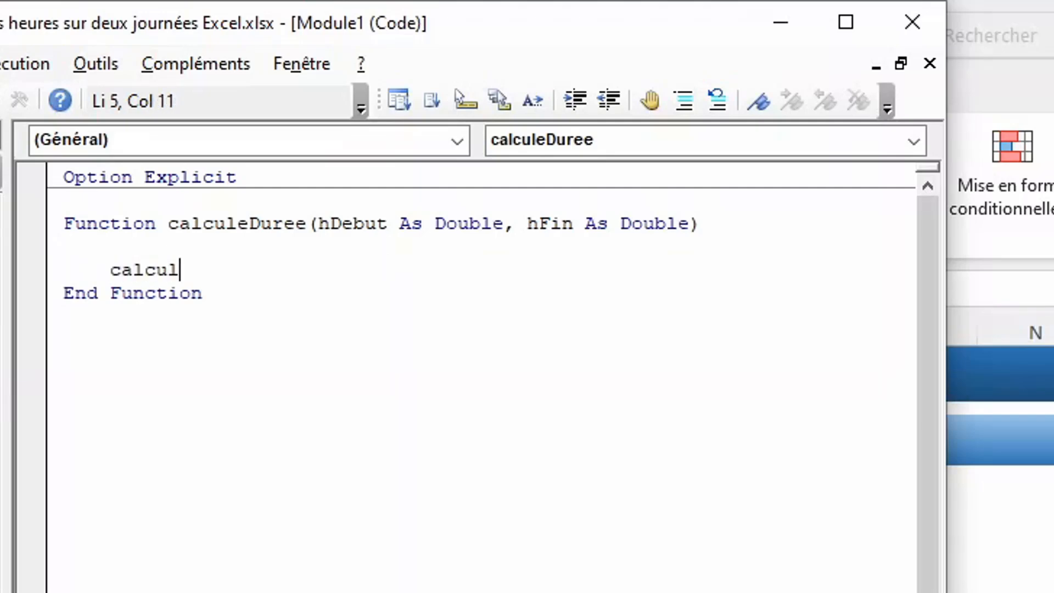
{"action": "key", "text": "ctrl+space"}
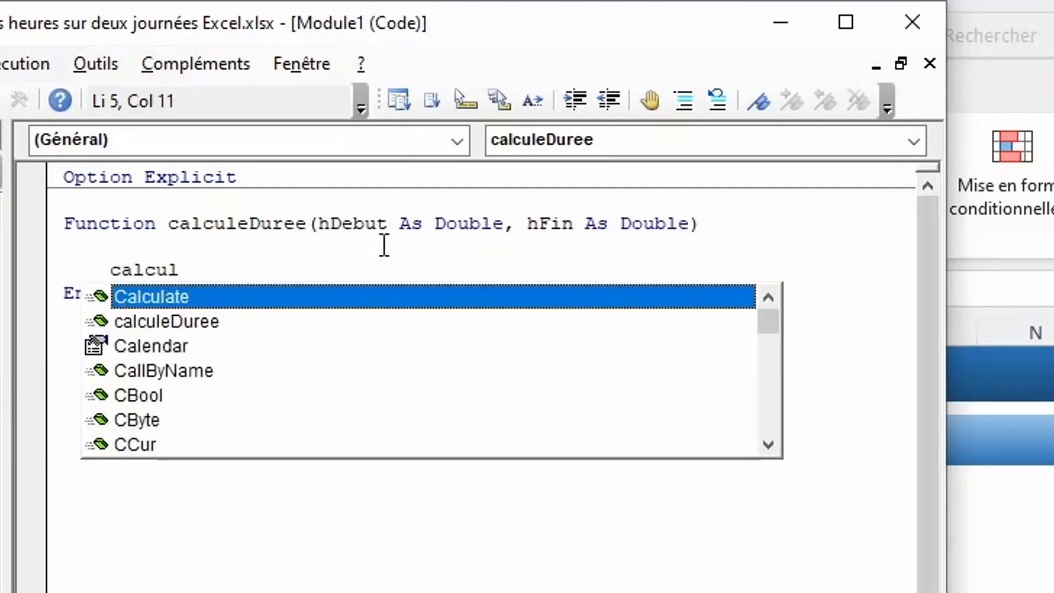
{"action": "type", "text": "e"}
{"action": "key", "text": "Tab"}
{"action": "type", "text": "= "}
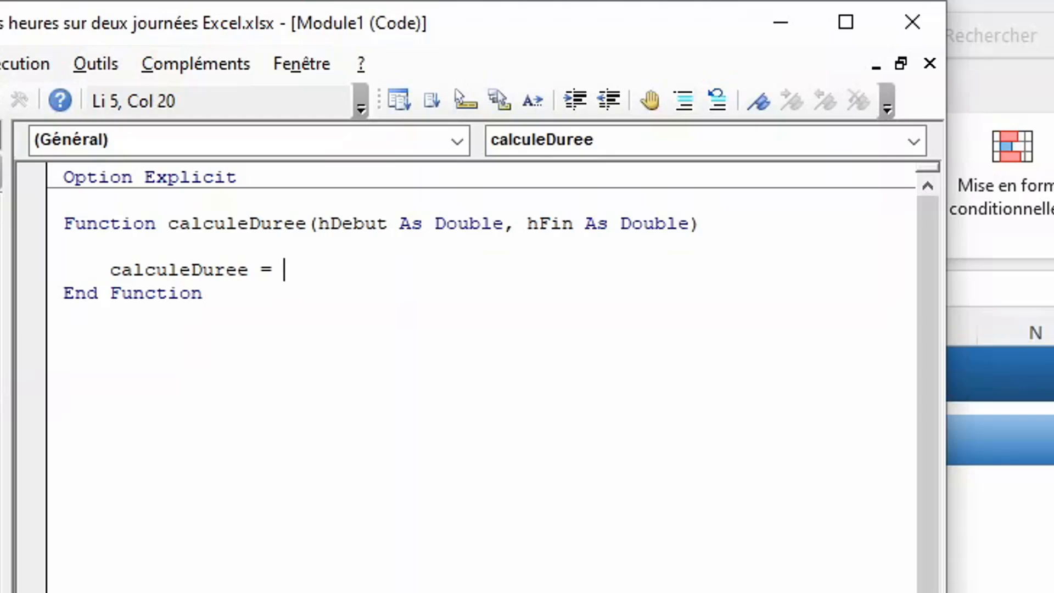
{"action": "type", "text": "hfin -"}
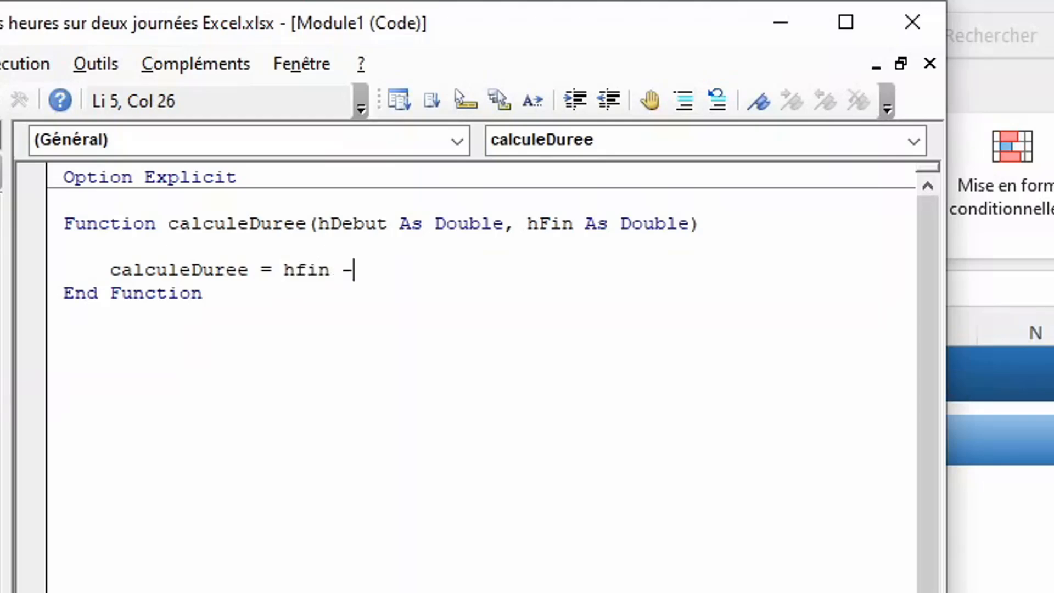
{"action": "type", "text": " hdebut"}
{"action": "key", "text": "Return"}
{"action": "key", "text": "Return"}
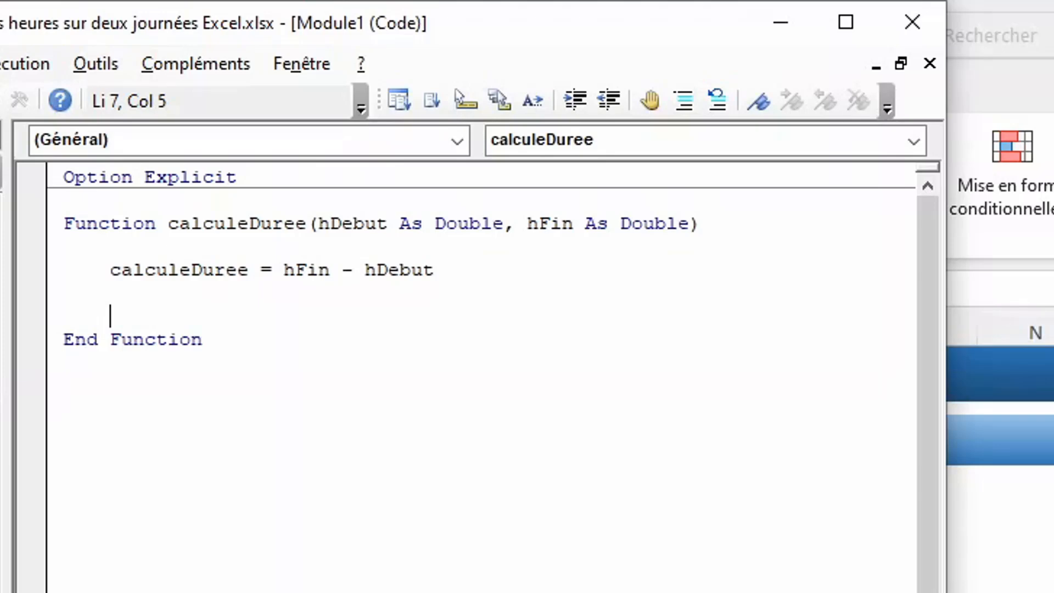
Add the condition if calculeDuree < 0 then below the subtraction line in the function body.
{"action": "type", "text": "if"}
{"action": "type", "text": "\""}
{"action": "key", "text": "BackSpace"}
{"action": "type", "text": "calcul"}
{"action": "key", "text": "ctrl+space"}
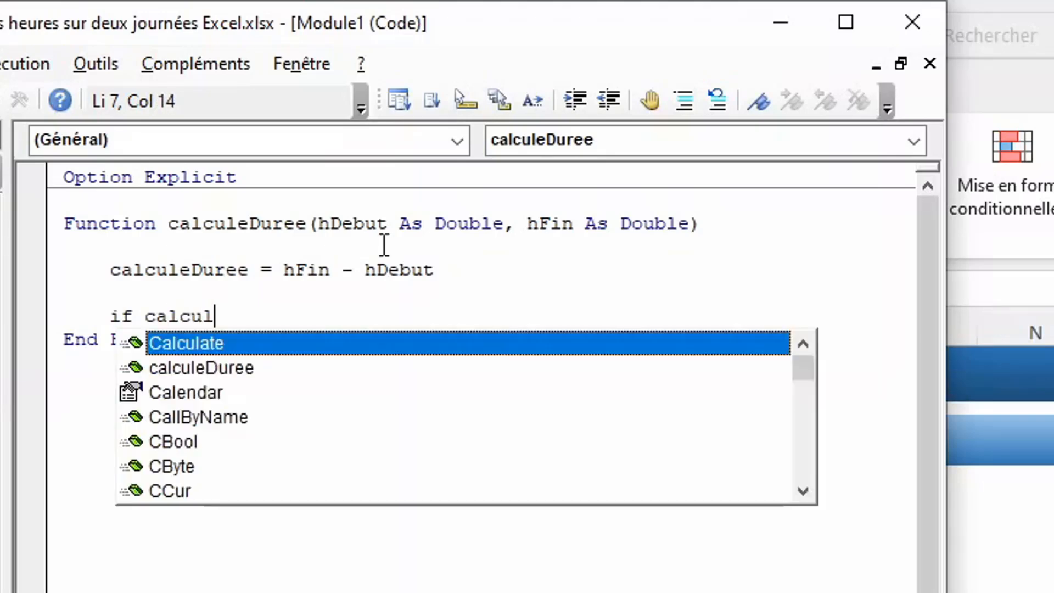
{"action": "key", "text": "Down"}
{"action": "type", "text": "< 0 then"}
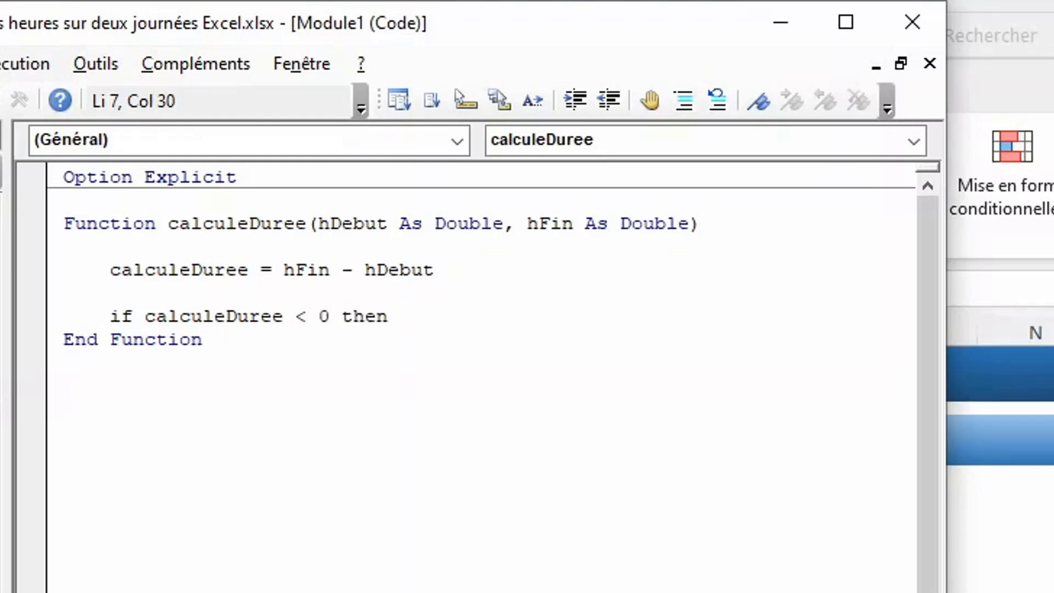
Complete the If line with the single-line assignment calculeDuree = calculeDuree + 1.
{"action": "type", "text": " calcul"}
{"action": "key", "text": "ctrl+space"}
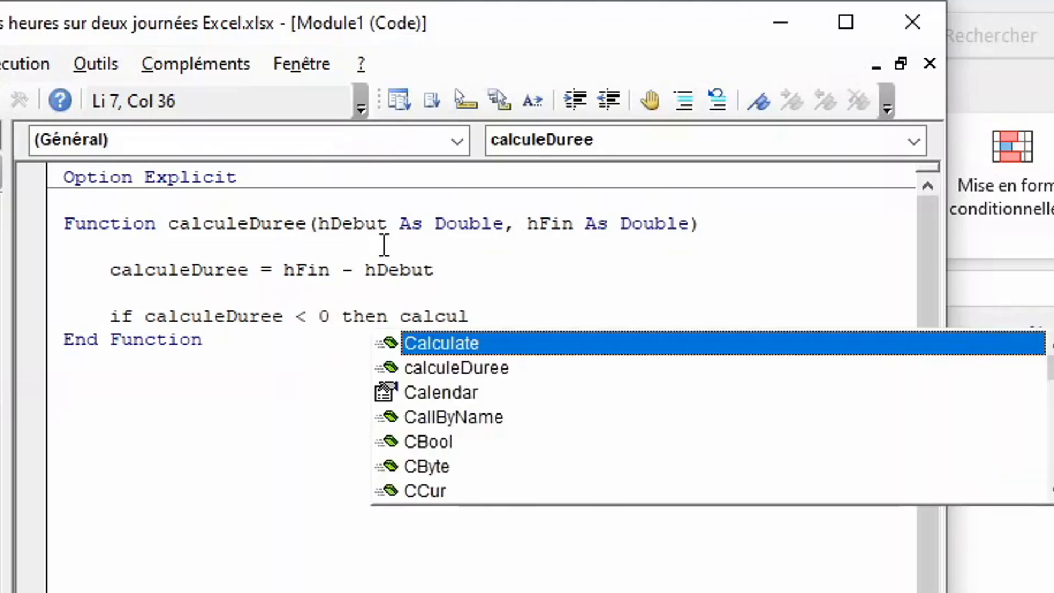
{"action": "key", "text": "Down"}
{"action": "key", "text": "Tab"}
{"action": "type", "text": "= cal"}
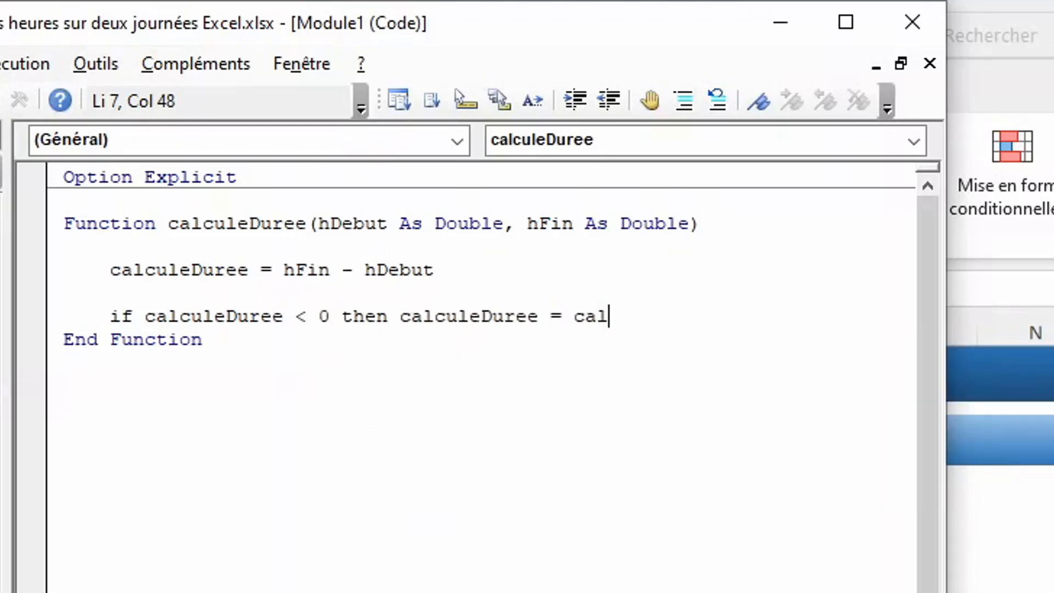
{"action": "key", "text": "ctrl+space"}
{"action": "key", "text": "Down"}
{"action": "type", "text": "+ 1"}
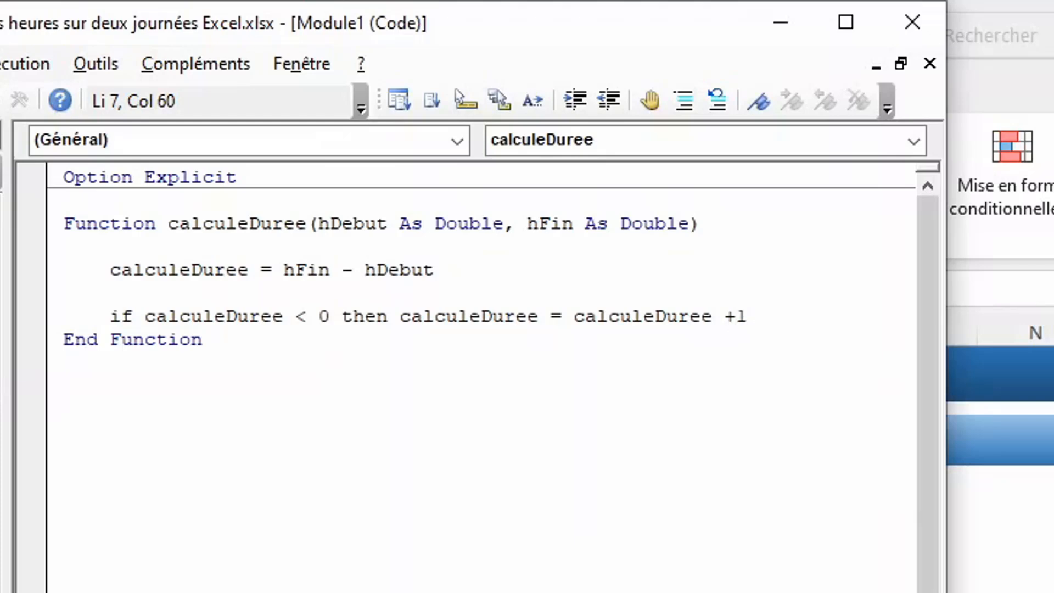
{"action": "key", "text": "Return"}
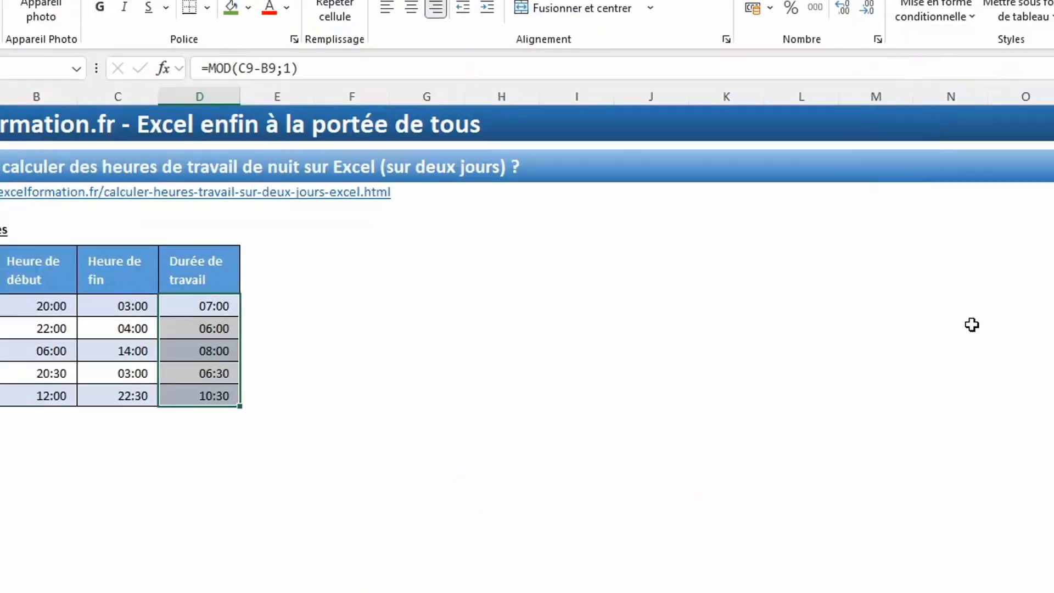
Switch back to the Excel worksheet and clear the Durée de travail formulas in D9:D13.
{"action": "left_click", "coordinate": [904, 241]}
{"action": "left_click_drag", "start_coordinate": [284, 229], "coordinate": [268, 306]}
{"action": "key", "text": "Delete"}
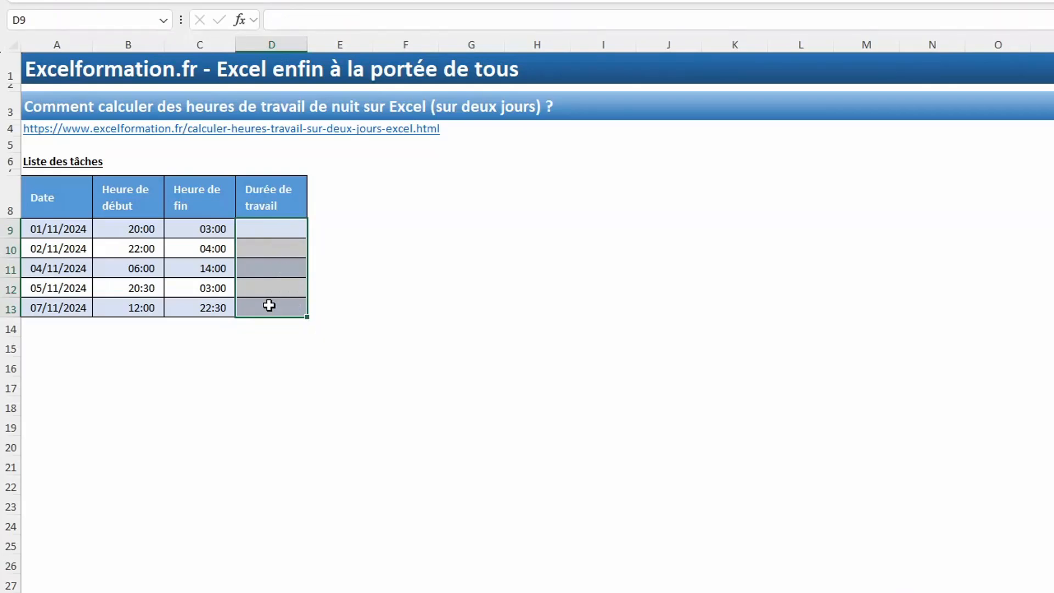
Fill the whole range D9:D13 with the custom function formula =calculeDuree(B9;C9).
{"action": "type", "text": "="}
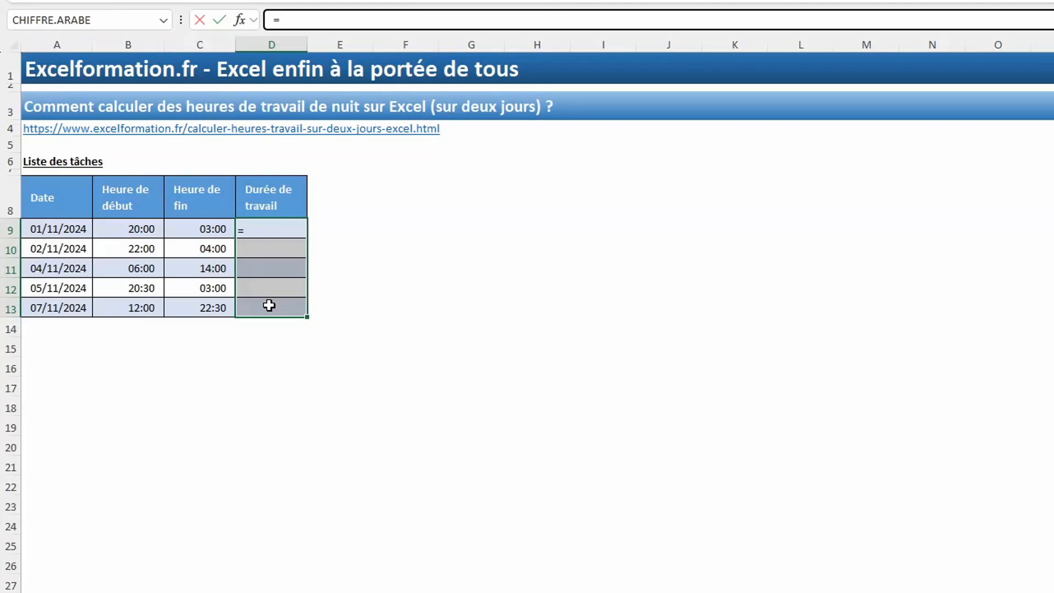
{"action": "type", "text": "cal"}
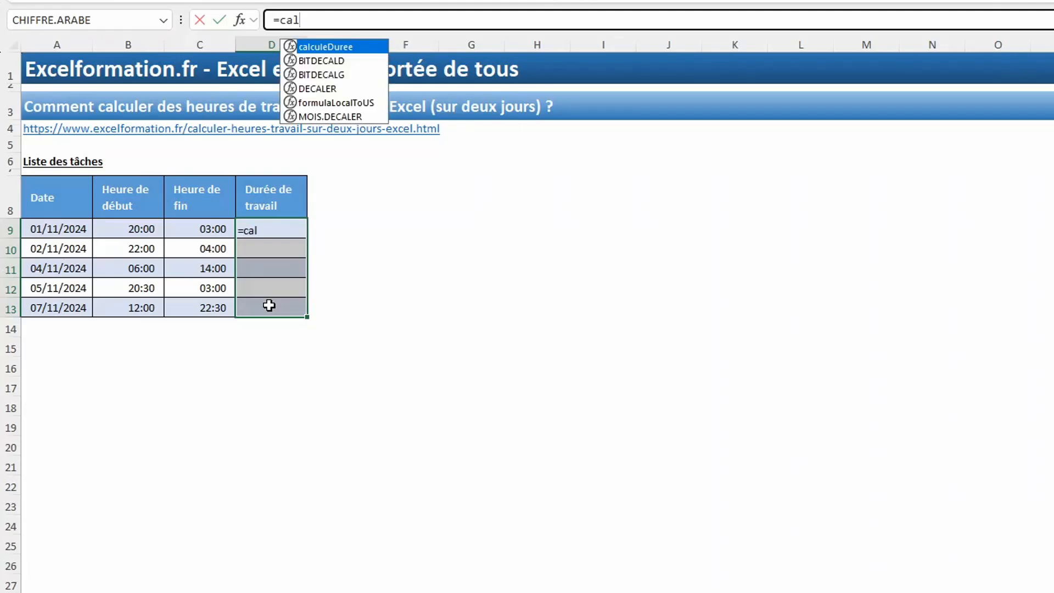
{"action": "key", "text": "Tab"}
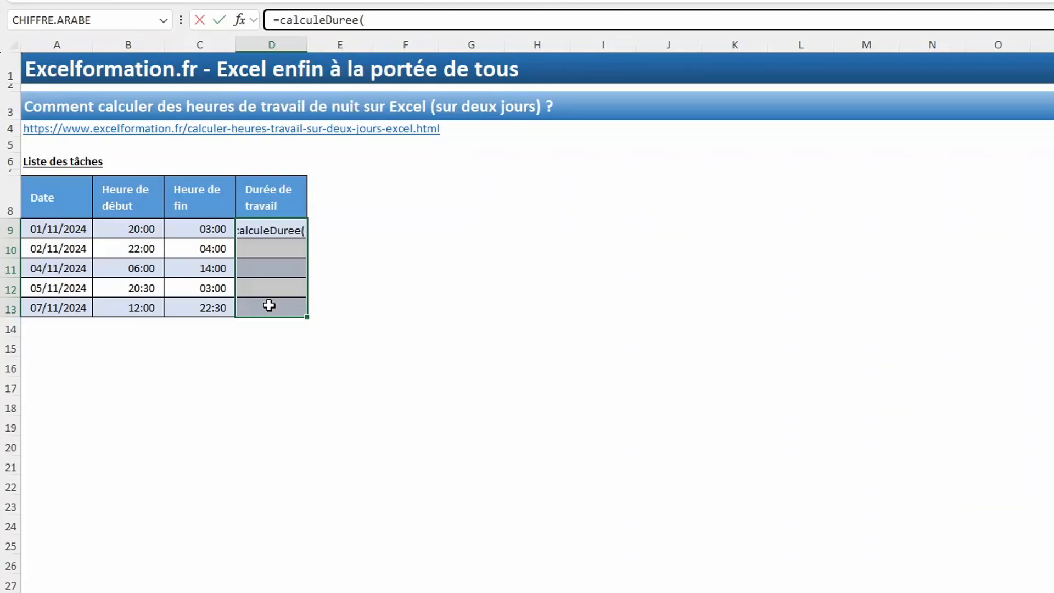
{"action": "left_click", "coordinate": [115, 228]}
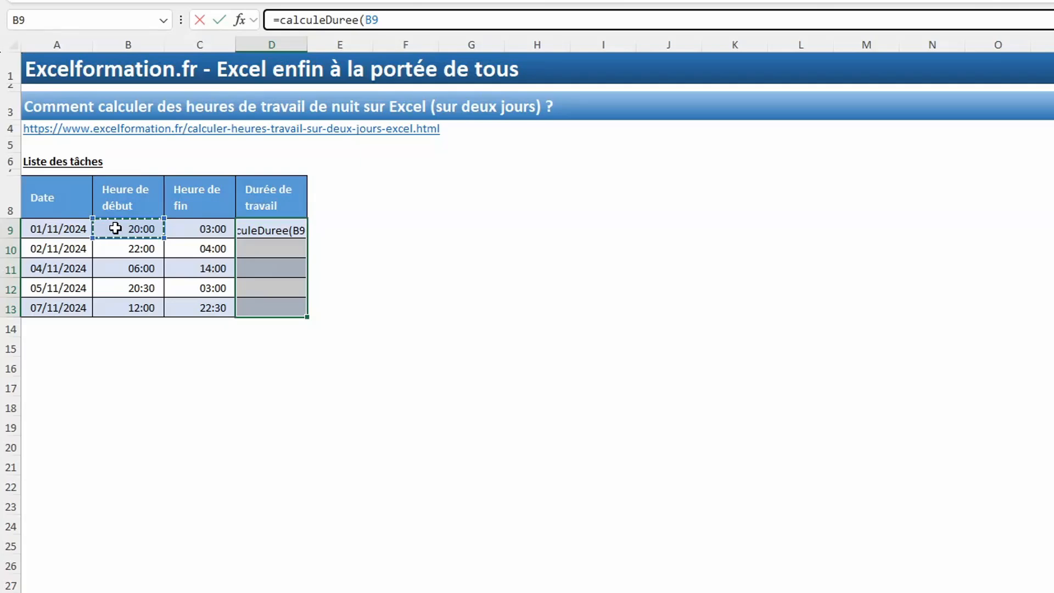
{"action": "type", "text": ";"}
{"action": "left_click", "coordinate": [201, 231]}
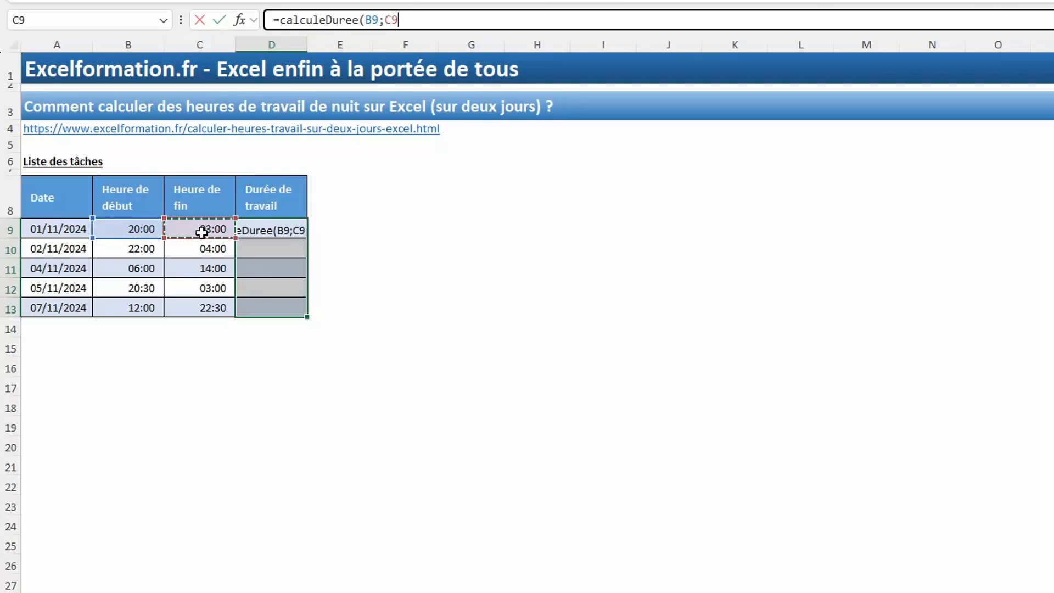
{"action": "type", "text": ")"}
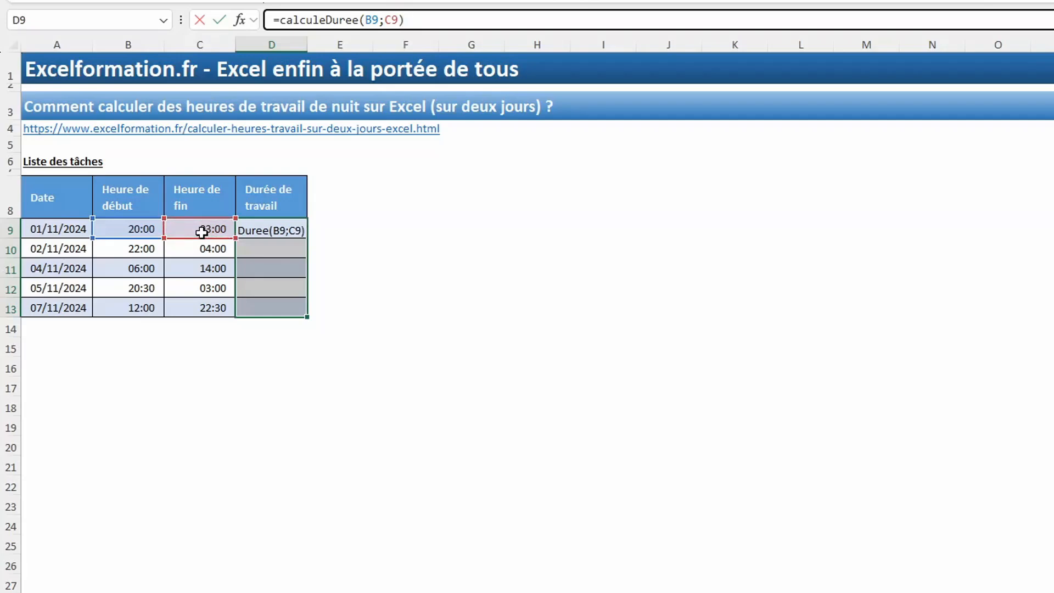
{"action": "key", "text": "ctrl+Return"}
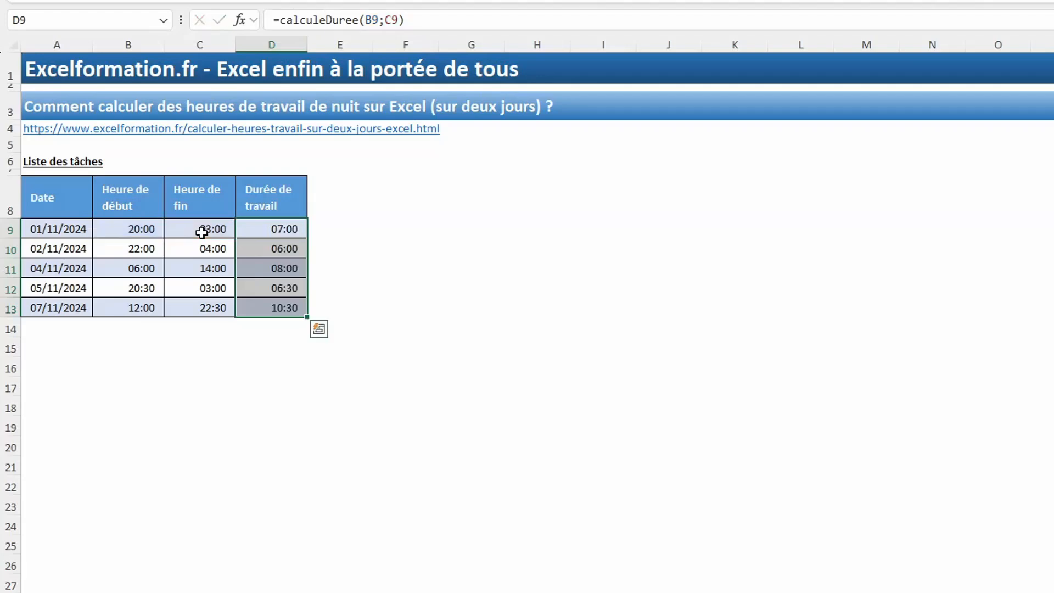